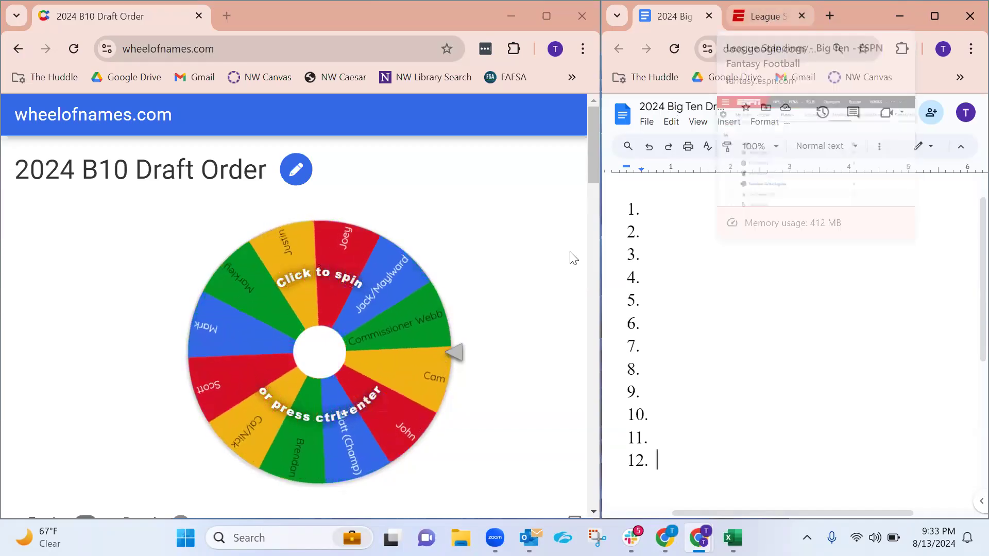
{"action": "scroll", "coordinate": [573, 258], "scroll_direction": "down", "scroll_amount": 3}
{"action": "scroll", "coordinate": [573, 257], "scroll_direction": "down", "scroll_amount": 2}
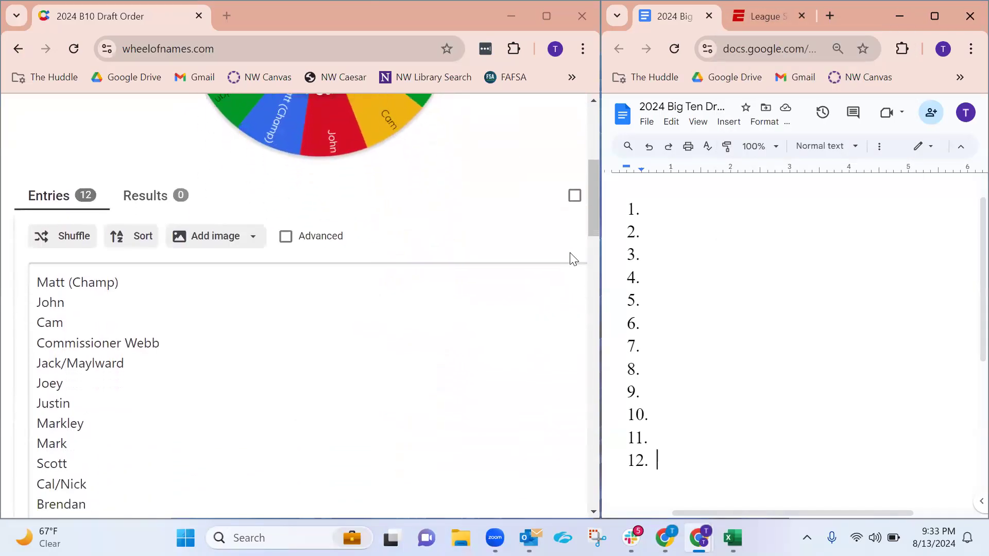
{"action": "scroll", "coordinate": [573, 257], "scroll_direction": "down", "scroll_amount": 1}
{"action": "scroll", "coordinate": [573, 257], "scroll_direction": "down", "scroll_amount": 1}
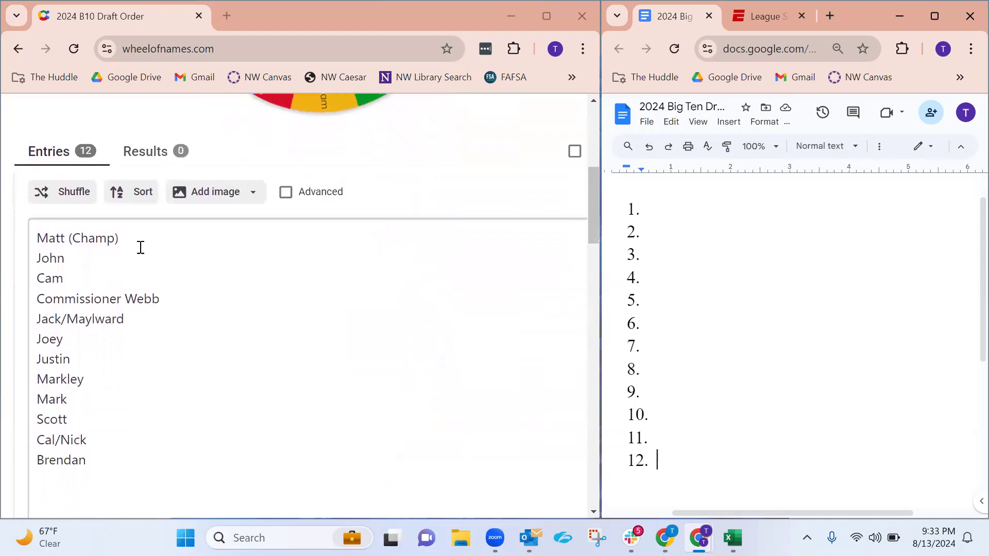
{"action": "left_click", "coordinate": [751, 18]}
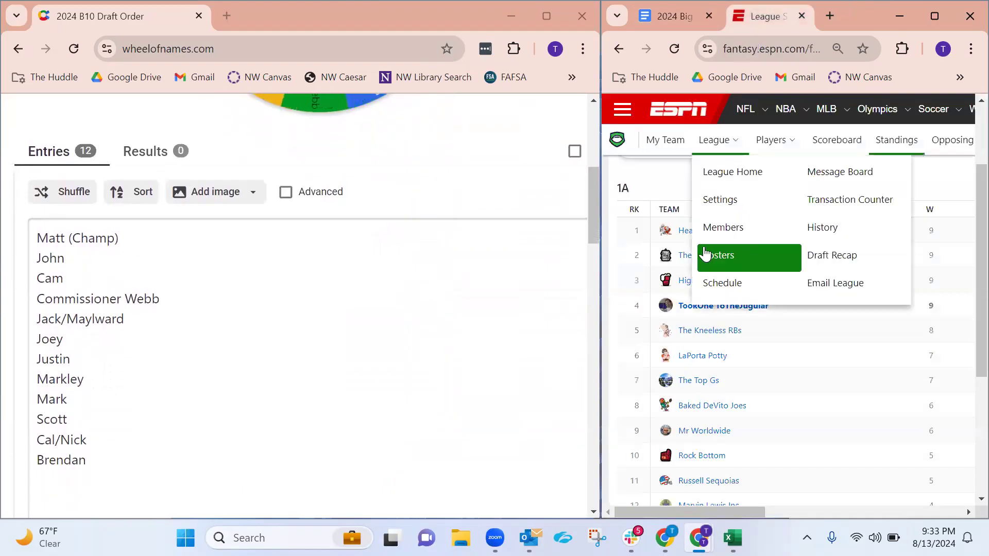
{"action": "scroll", "coordinate": [669, 191], "scroll_direction": "down", "scroll_amount": 1}
{"action": "scroll", "coordinate": [669, 191], "scroll_direction": "down", "scroll_amount": 1}
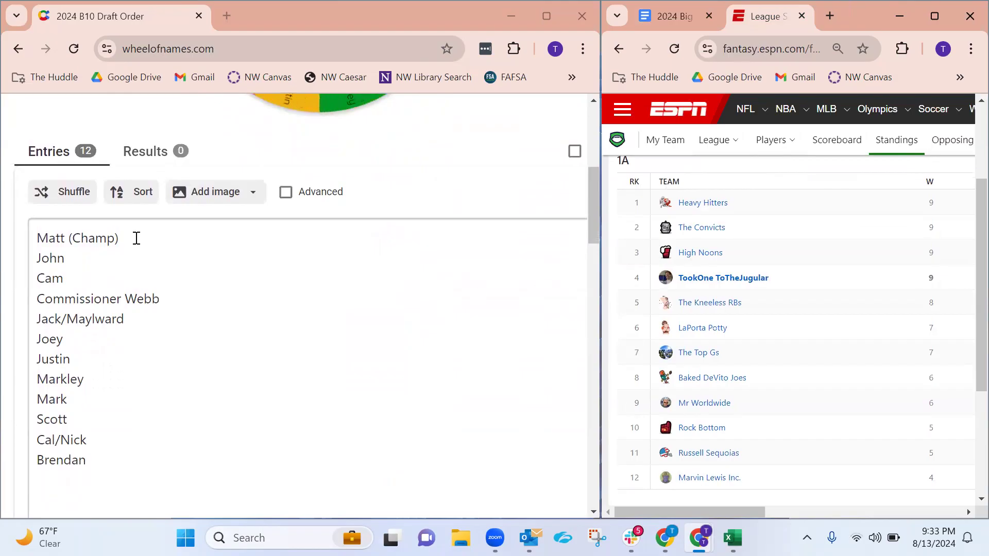
{"action": "scroll", "coordinate": [688, 381], "scroll_direction": "down", "scroll_amount": 1}
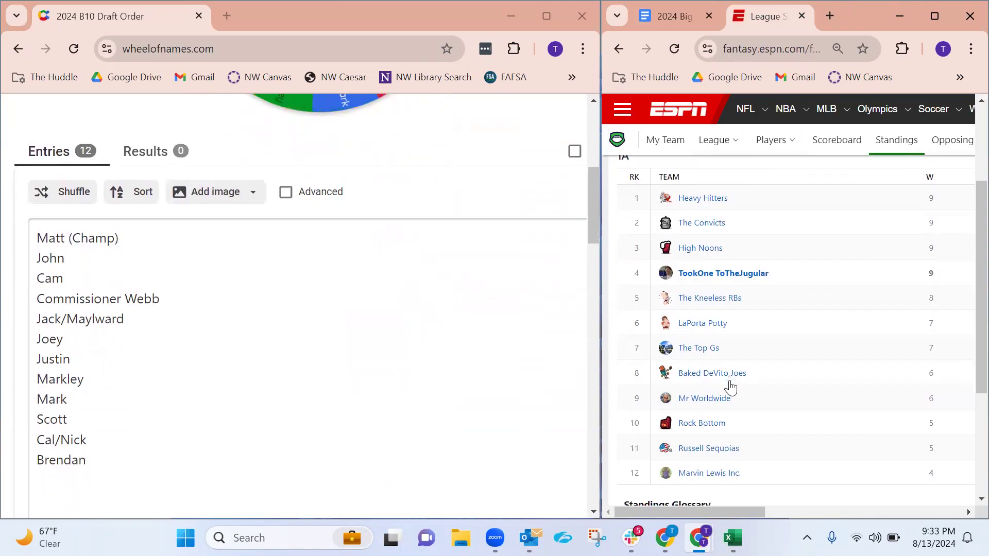
{"action": "scroll", "coordinate": [727, 383], "scroll_direction": "down", "scroll_amount": 1}
{"action": "scroll", "coordinate": [733, 387], "scroll_direction": "up", "scroll_amount": 3}
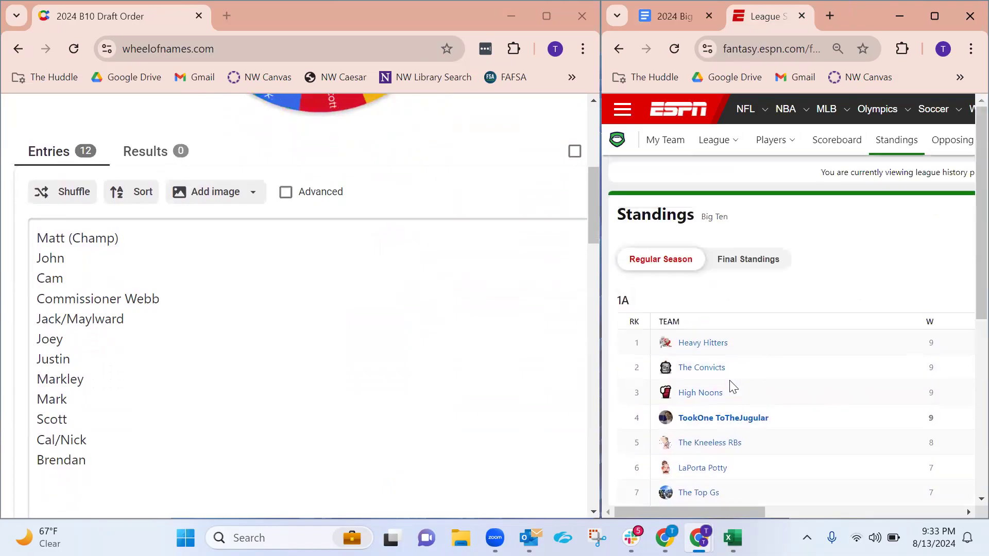
{"action": "left_click", "coordinate": [740, 267]}
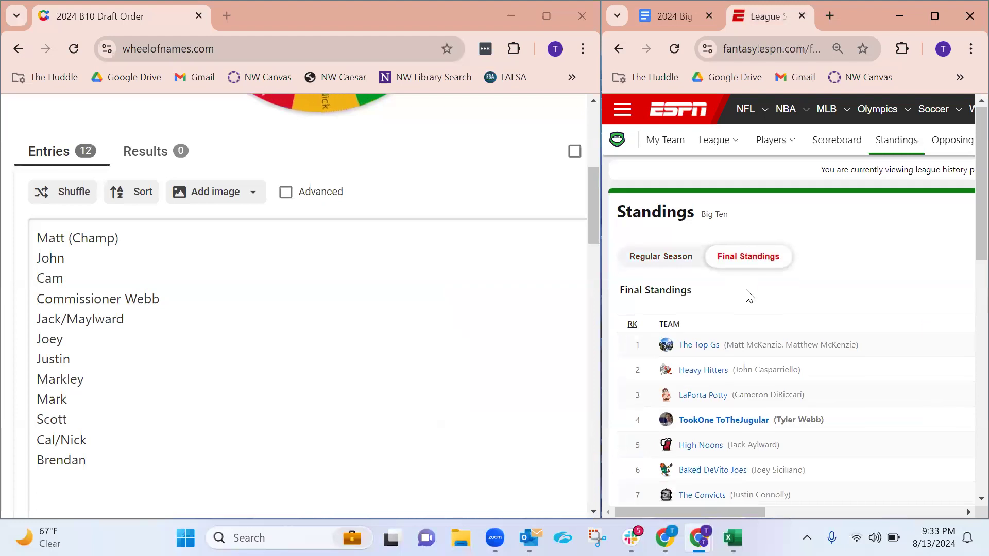
{"action": "scroll", "coordinate": [748, 296], "scroll_direction": "down", "scroll_amount": 3}
{"action": "scroll", "coordinate": [727, 374], "scroll_direction": "up", "scroll_amount": 4}
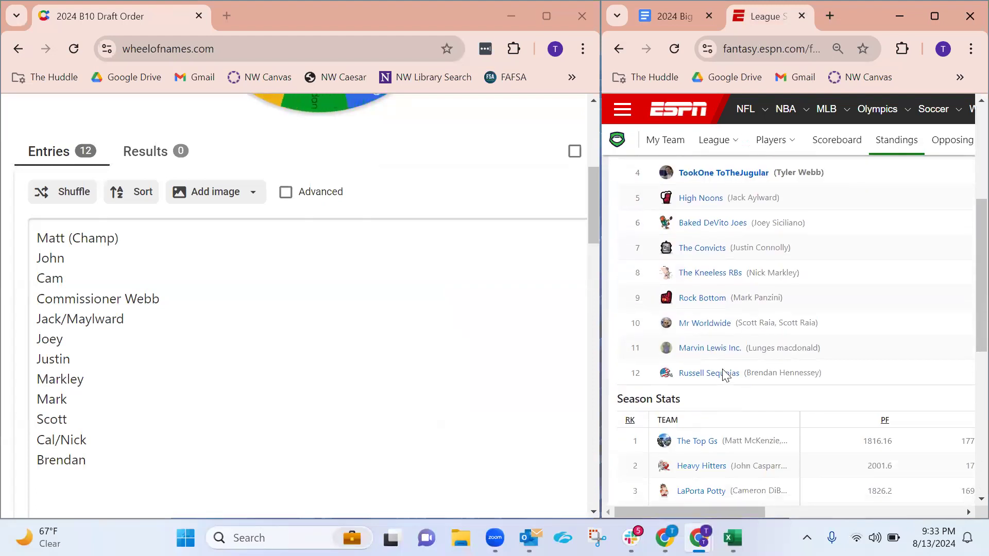
{"action": "scroll", "coordinate": [726, 309], "scroll_direction": "up", "scroll_amount": 3}
{"action": "scroll", "coordinate": [355, 306], "scroll_direction": "up", "scroll_amount": 4}
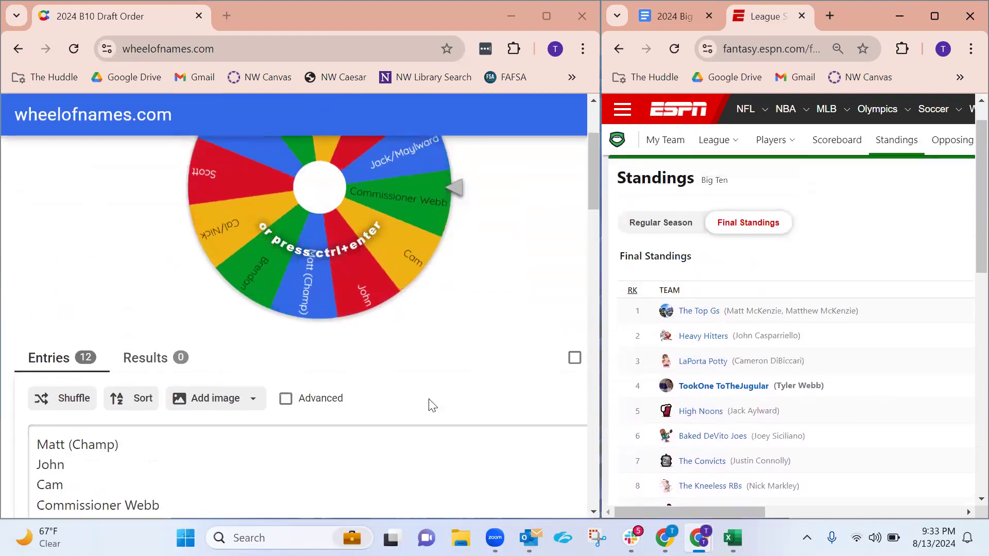
{"action": "scroll", "coordinate": [356, 305], "scroll_direction": "up", "scroll_amount": 5}
Step: Spin the wheel, record Markley as pick 12, and remove him from the wheel
{"action": "left_click", "coordinate": [680, 16]}
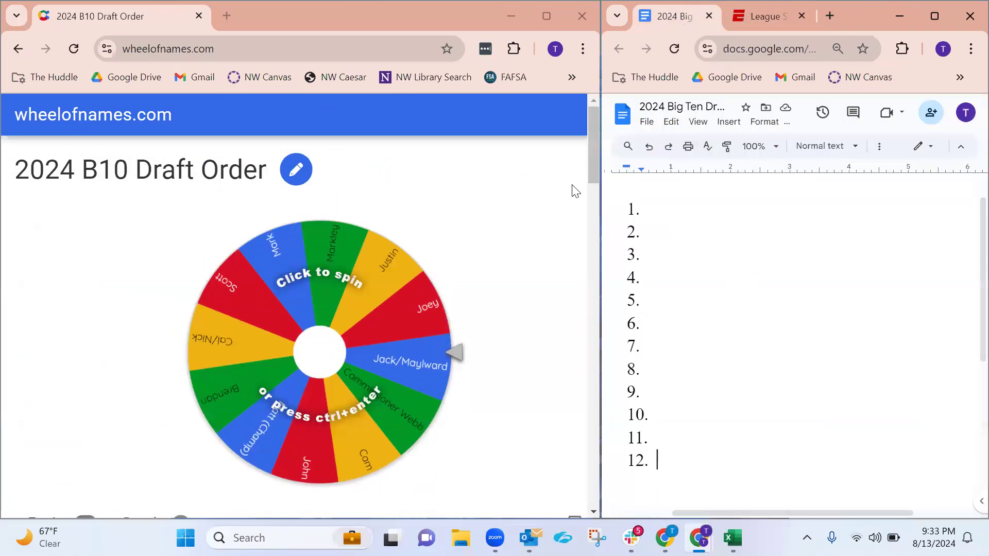
{"action": "scroll", "coordinate": [259, 279], "scroll_direction": "down", "scroll_amount": 1}
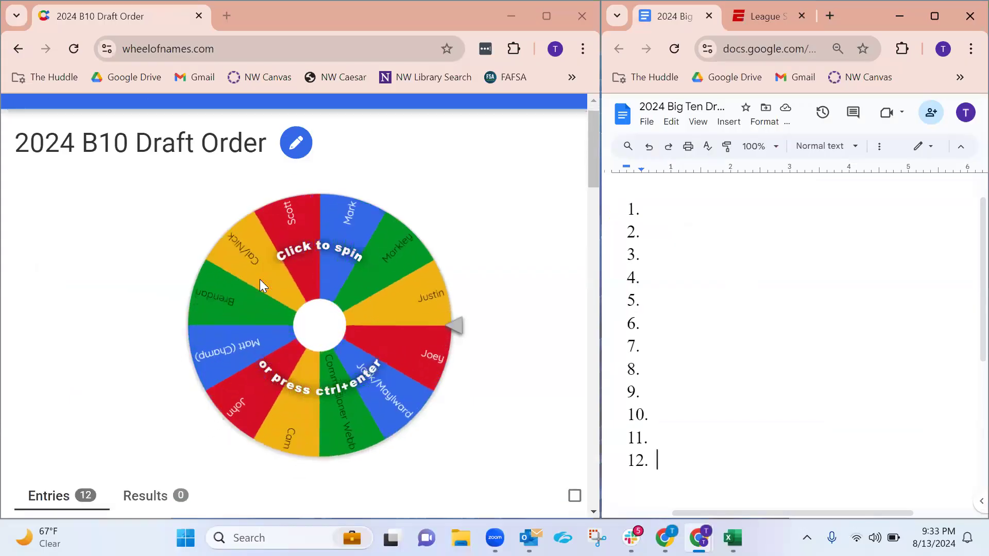
{"action": "left_click", "coordinate": [188, 309]}
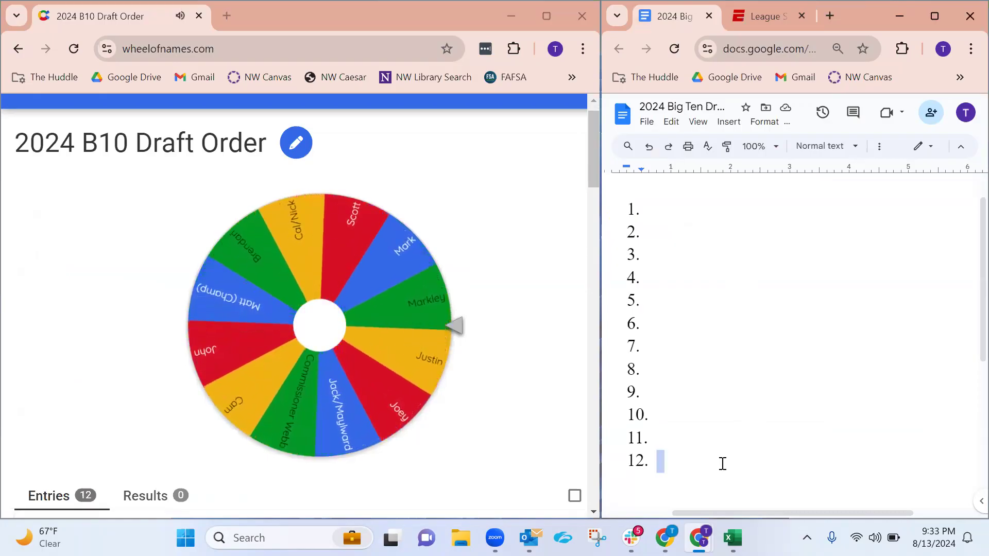
{"action": "type", "text": "Markley"}
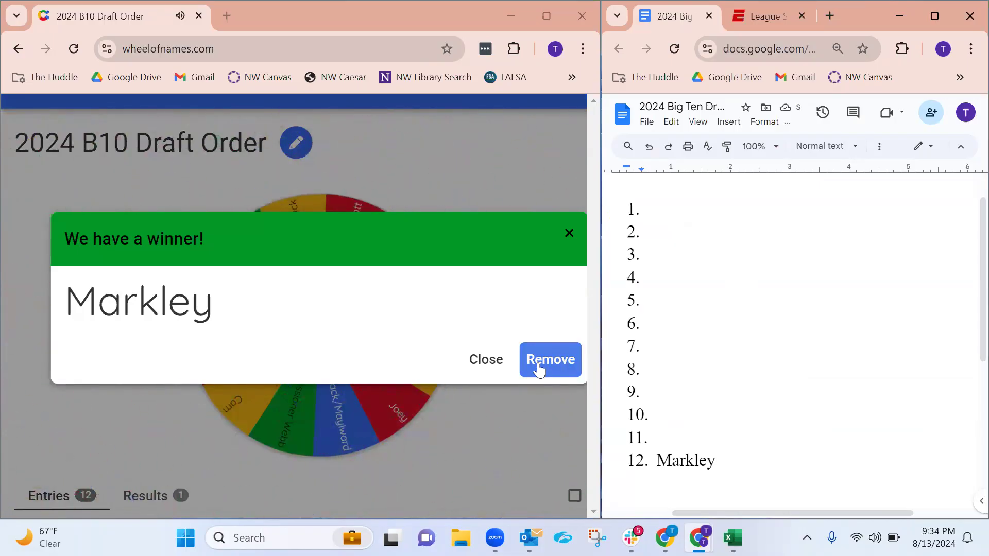
{"action": "left_click", "coordinate": [550, 359]}
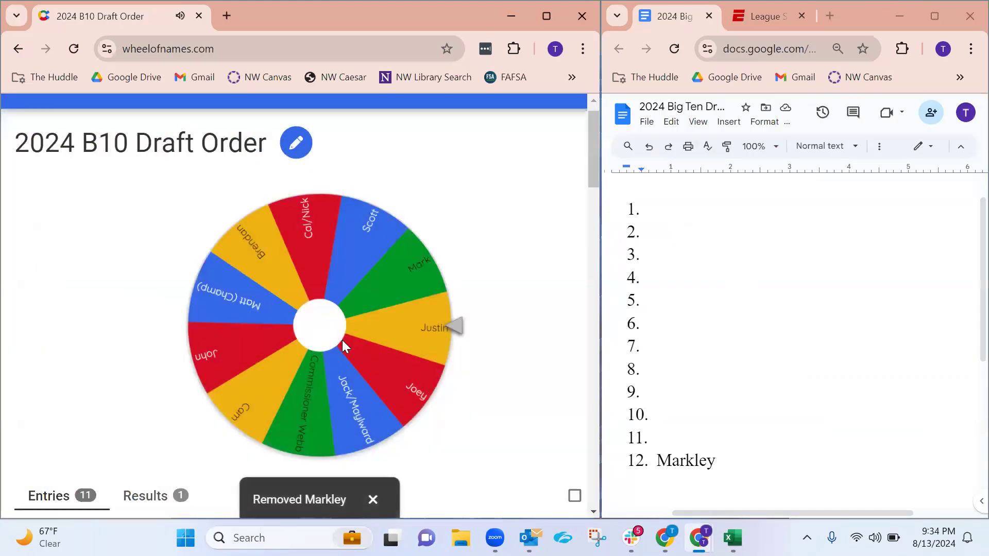
Step: Spin again and enter Scott as pick 11, trimming the trailing space
{"action": "left_click", "coordinate": [372, 349]}
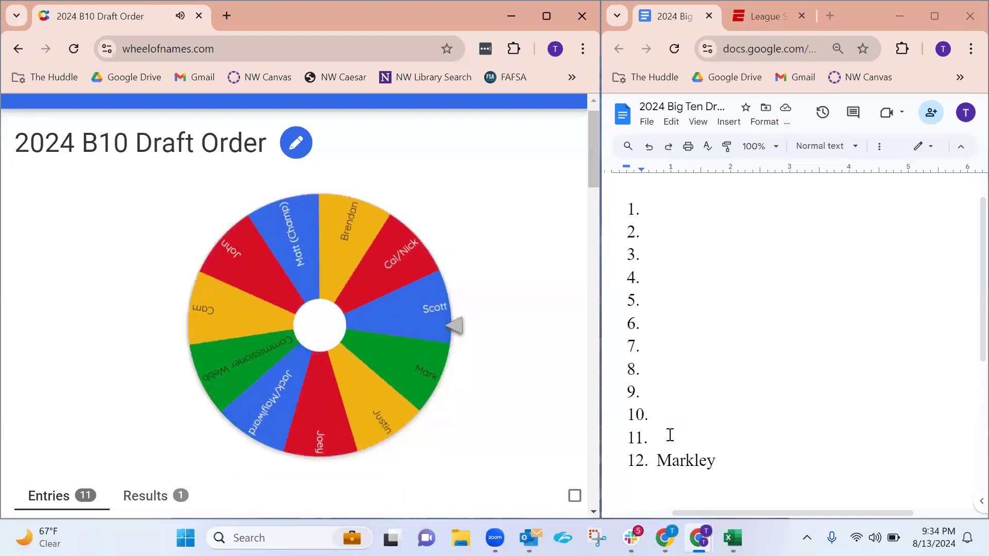
{"action": "left_click", "coordinate": [670, 436]}
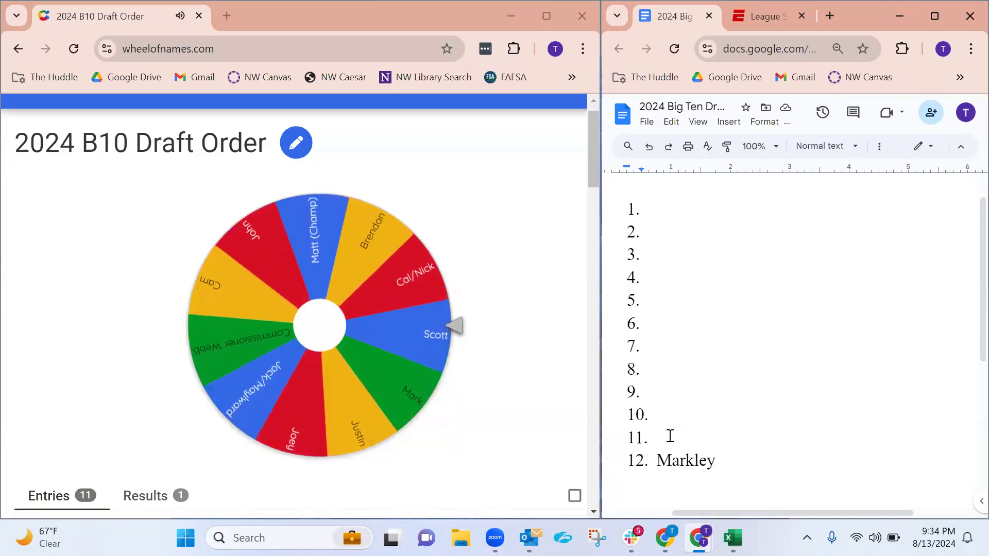
{"action": "type", "text": "Scott"}
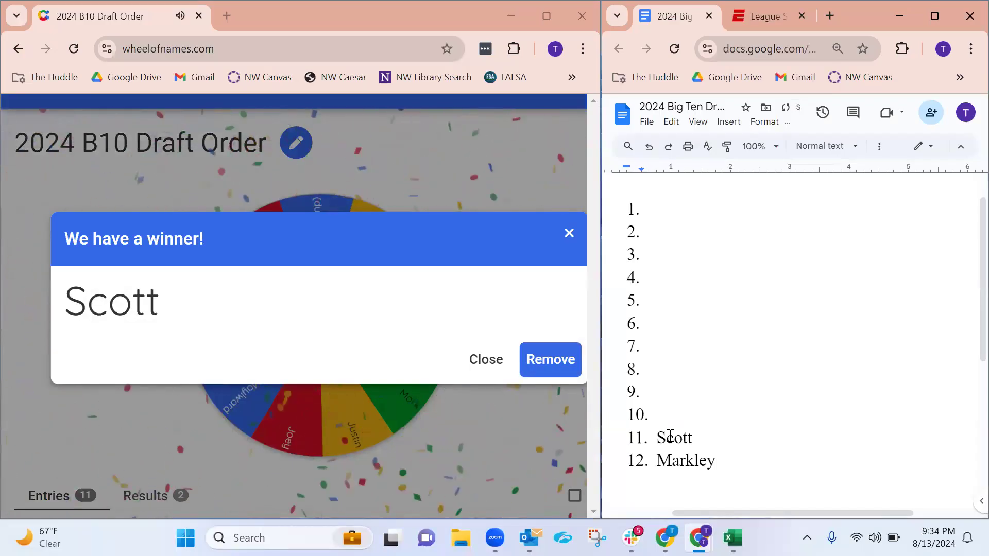
{"action": "key", "text": "BackSpace"}
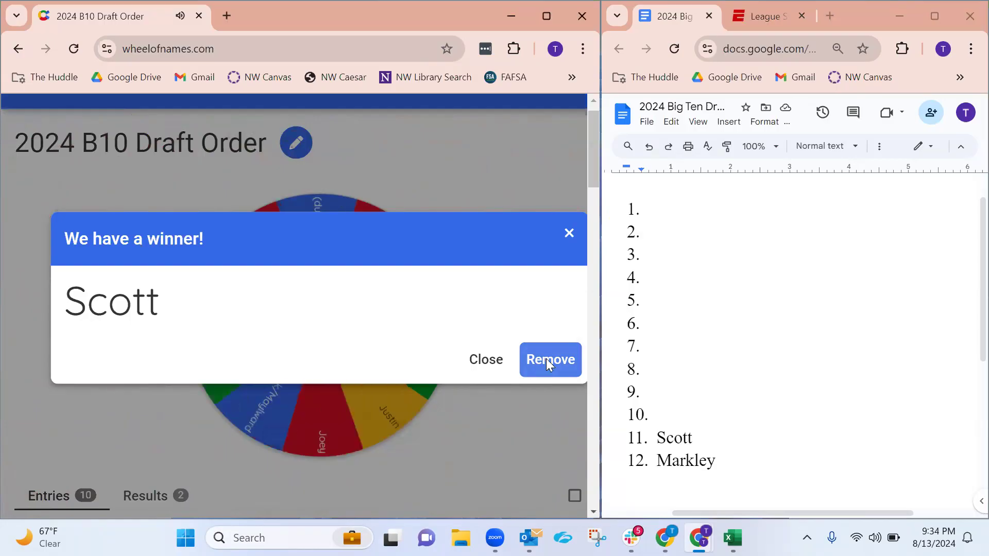
Step: Remove Scott, then draw Mark, enter him as pick 10, and remove him
{"action": "left_click", "coordinate": [547, 359]}
{"action": "left_click", "coordinate": [377, 337]}
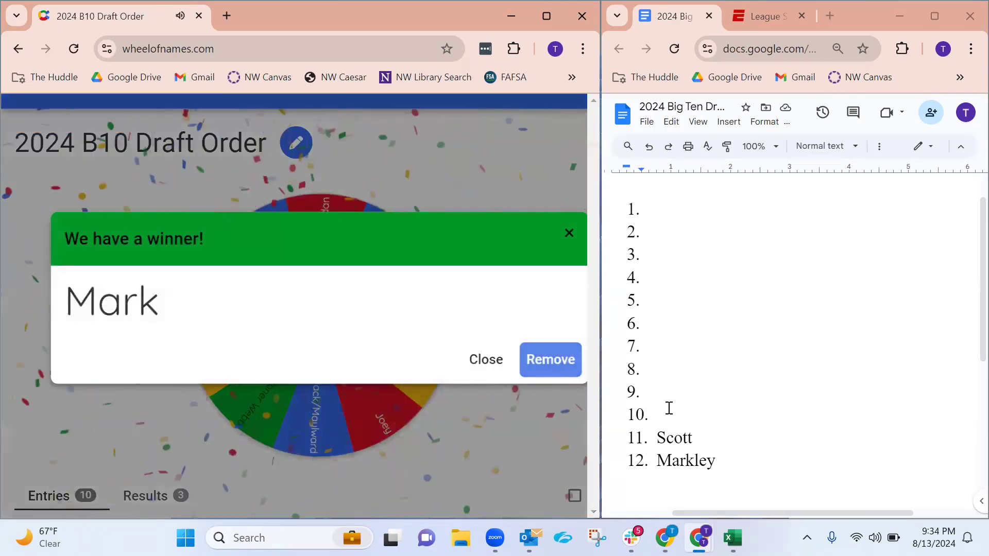
{"action": "left_click", "coordinate": [667, 414]}
{"action": "type", "text": "Mark"}
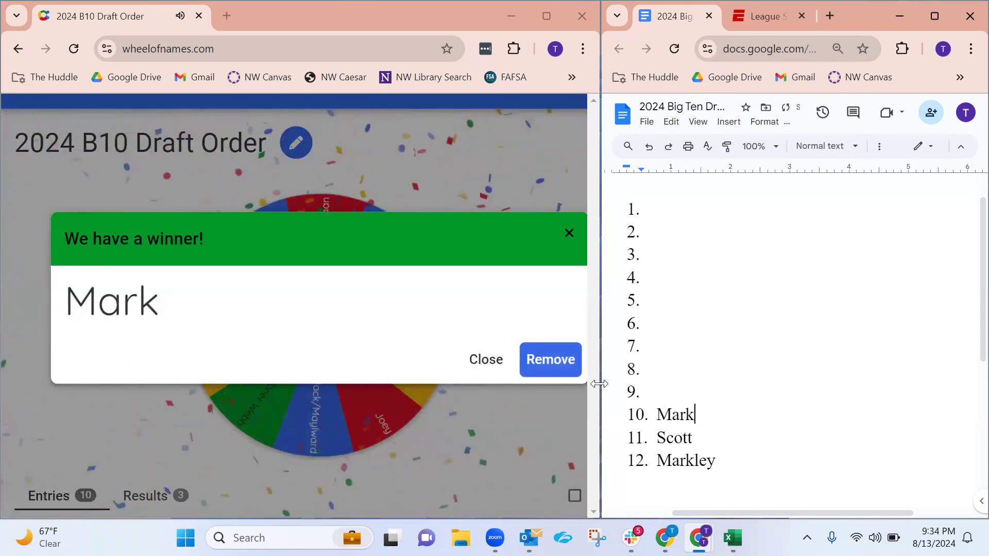
{"action": "left_click", "coordinate": [550, 360]}
Step: Draw Joey, enter him as pick 9, and remove him from the wheel
{"action": "left_click", "coordinate": [374, 346]}
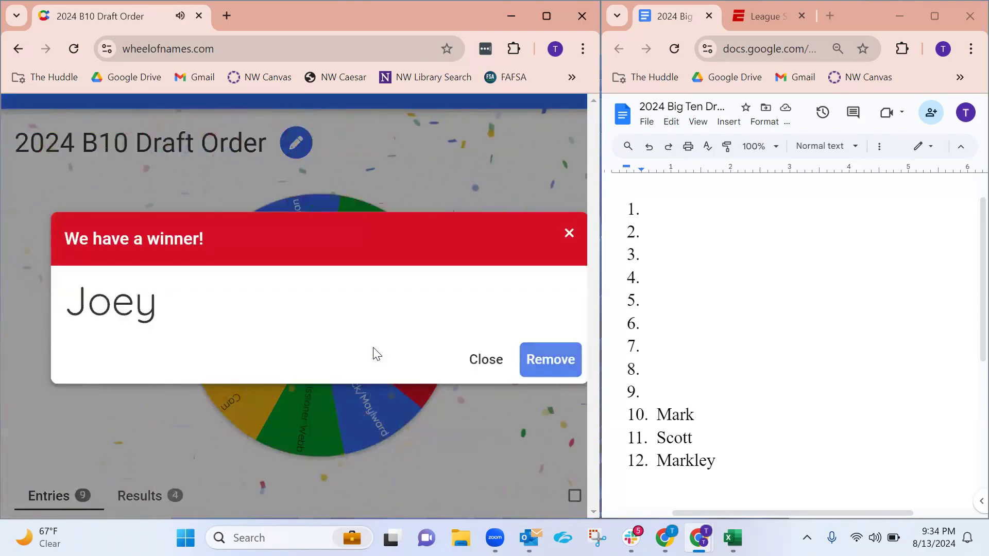
{"action": "left_click", "coordinate": [649, 391]}
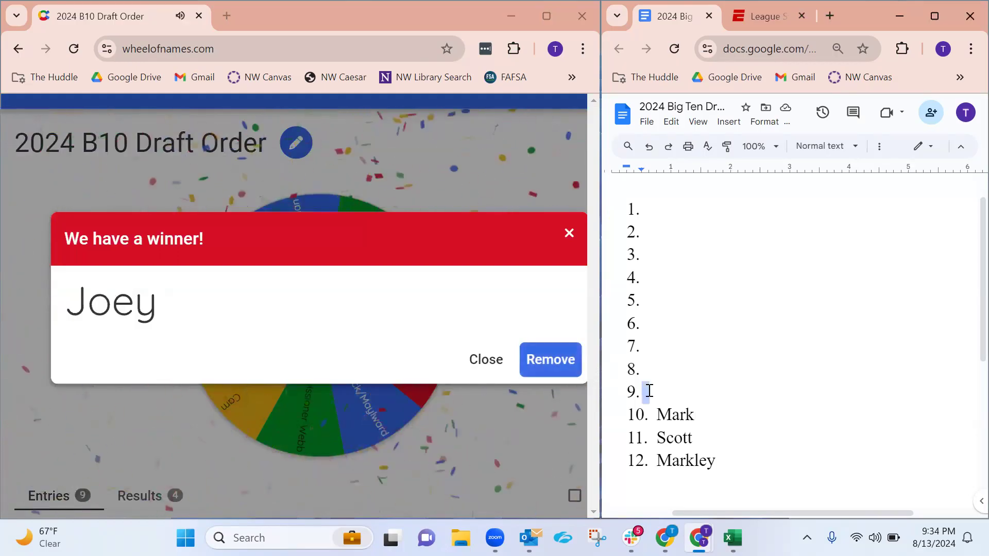
{"action": "type", "text": "E"}
{"action": "key", "text": "BackSpace"}
{"action": "type", "text": "Joey"}
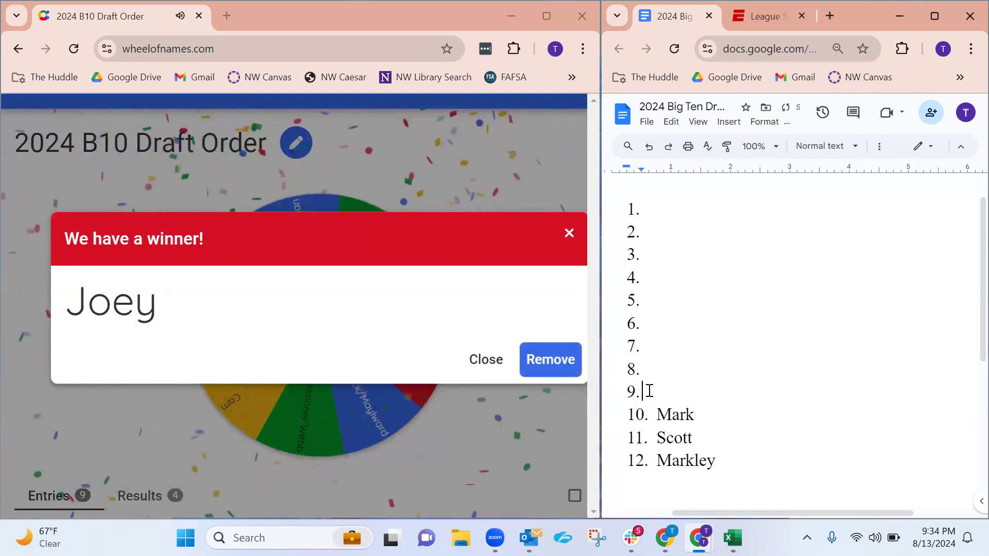
{"action": "left_click", "coordinate": [549, 359]}
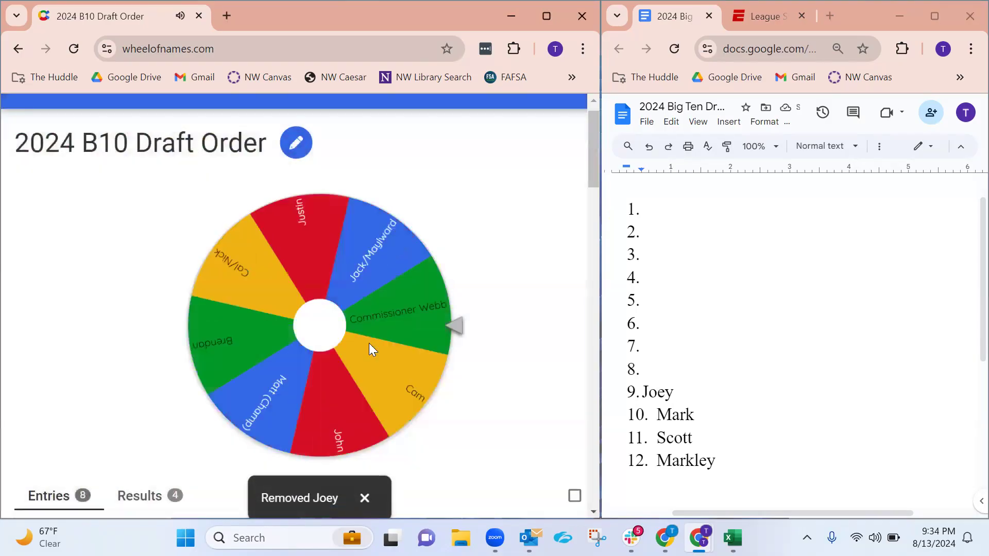
Step: Enter Jack & Maylward at pick 8 and Justin at pick 7, removing both from the wheel
{"action": "left_click", "coordinate": [369, 343]}
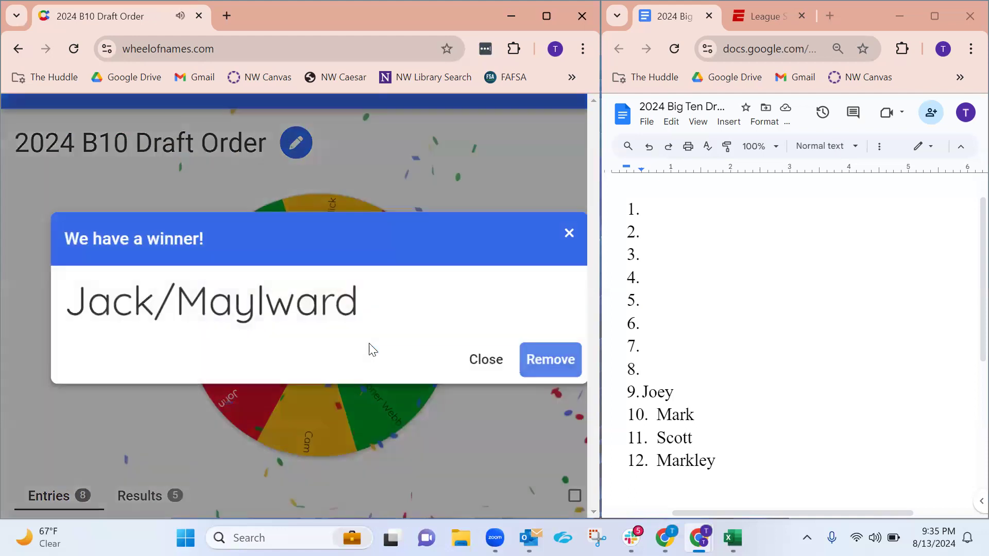
{"action": "left_click", "coordinate": [687, 371]}
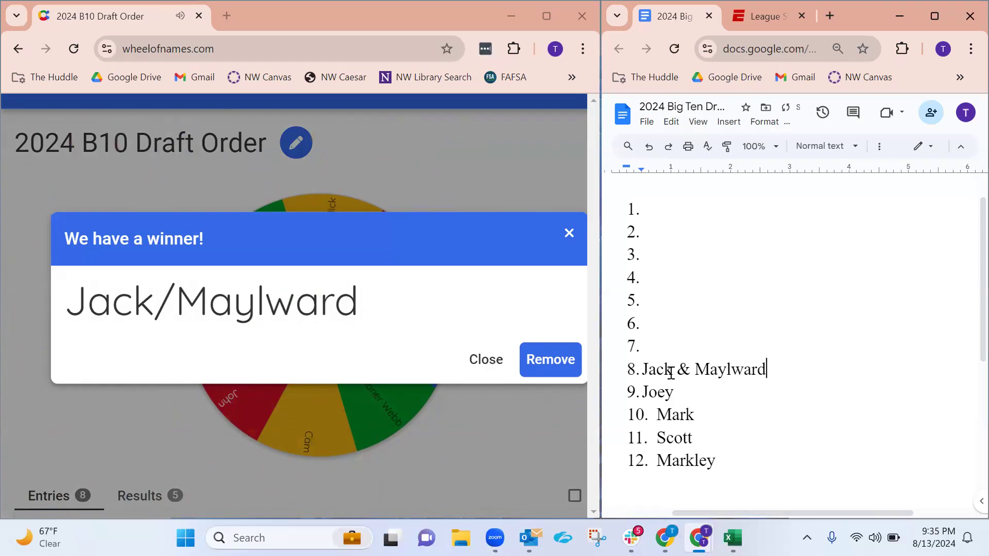
{"action": "left_click", "coordinate": [550, 359]}
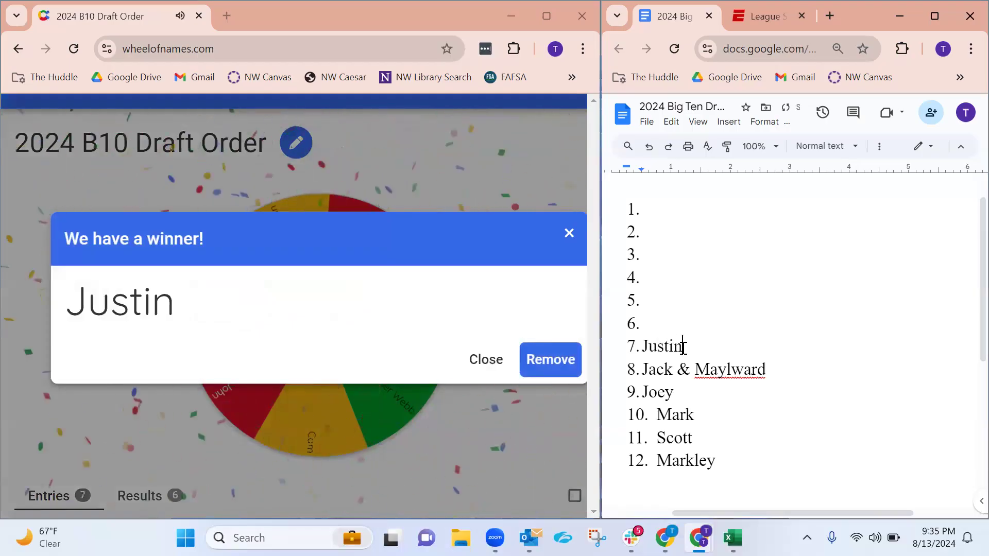
{"action": "left_click", "coordinate": [550, 360]}
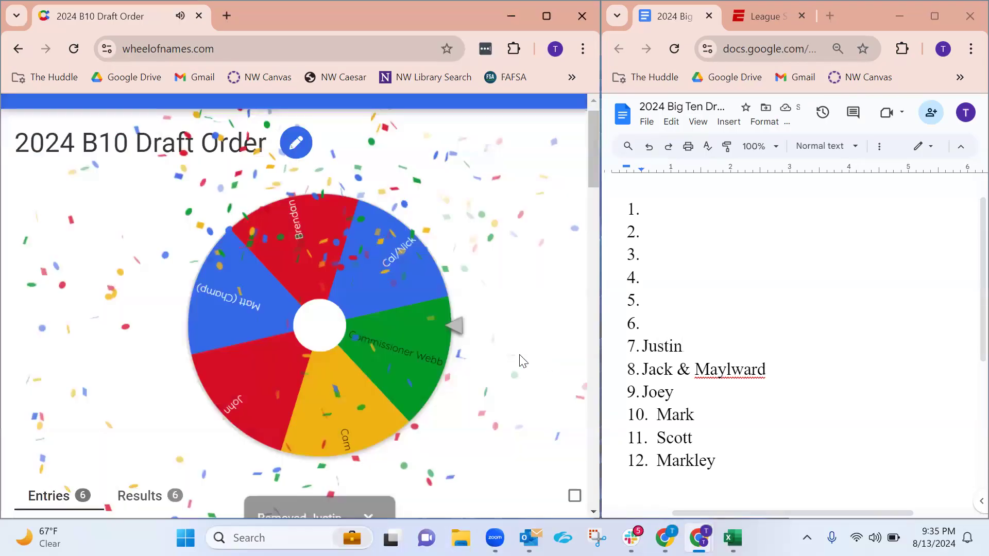
Step: Enter Tyler at pick 6 and John at pick 5, removing Commissioner Webb and John
{"action": "left_click", "coordinate": [388, 356]}
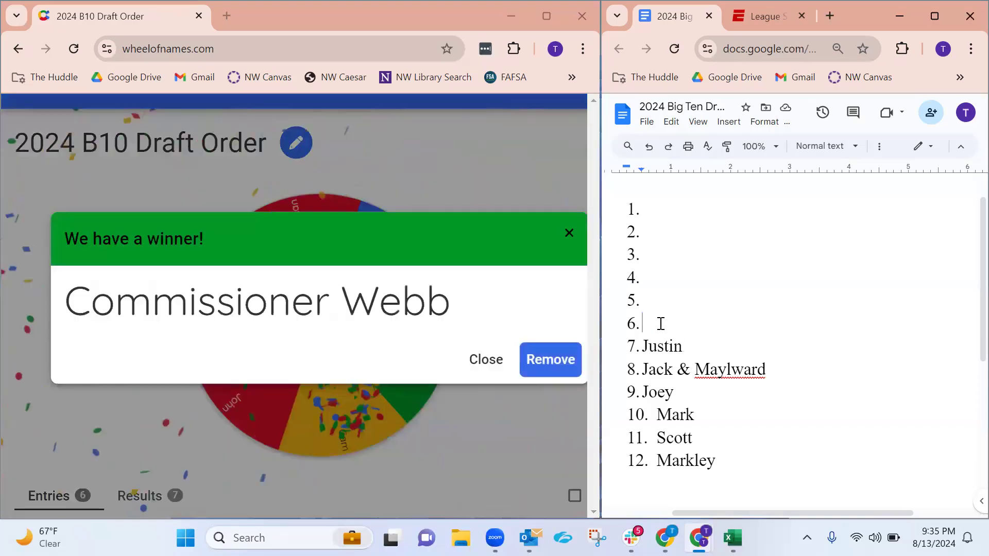
{"action": "left_click", "coordinate": [660, 323]}
{"action": "type", "text": "Tyler"}
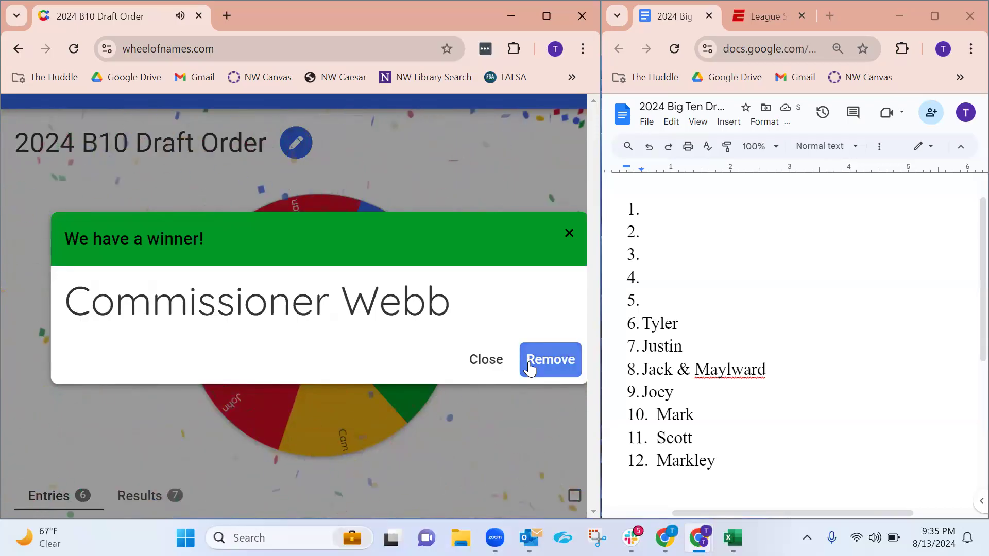
{"action": "left_click", "coordinate": [531, 364]}
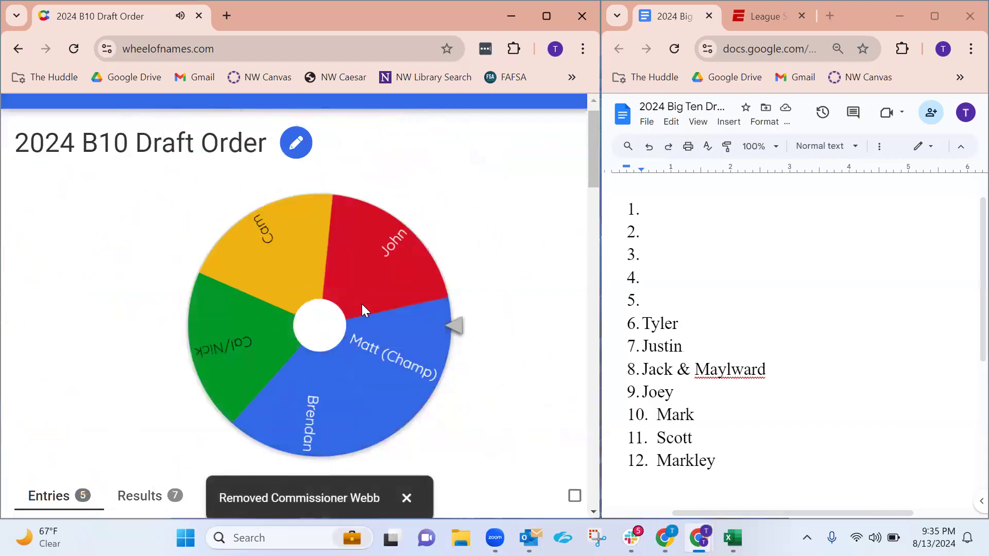
{"action": "left_click", "coordinate": [361, 304]}
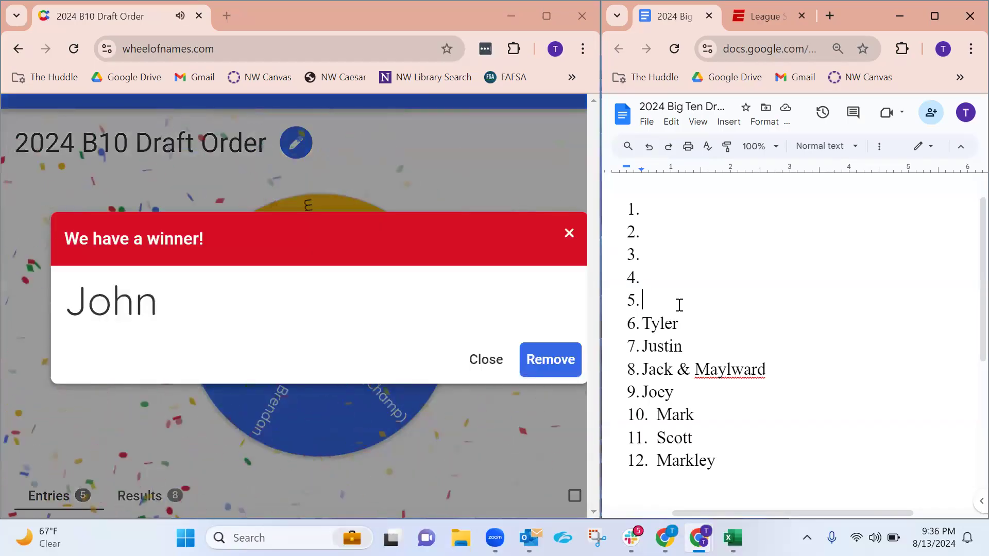
{"action": "type", "text": "John"}
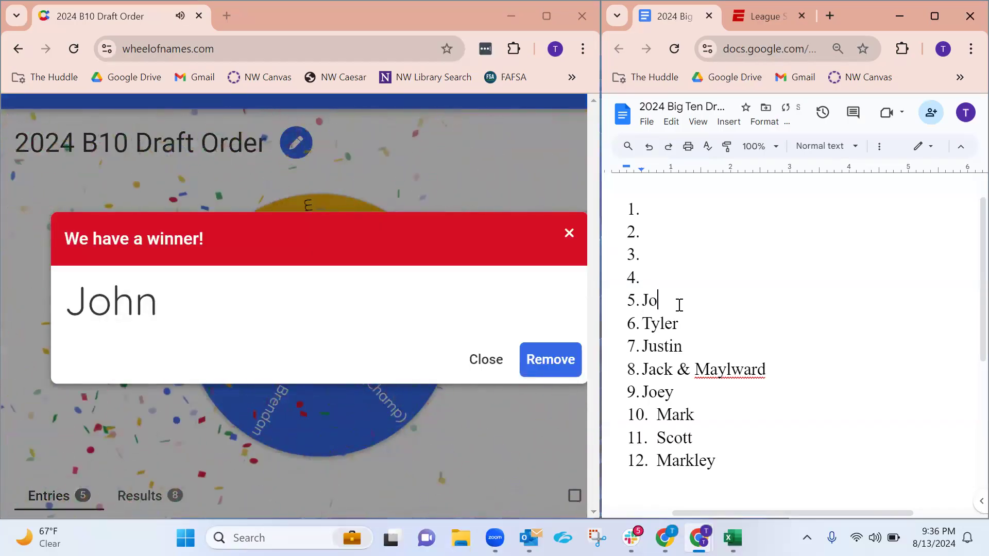
{"action": "left_click", "coordinate": [551, 359]}
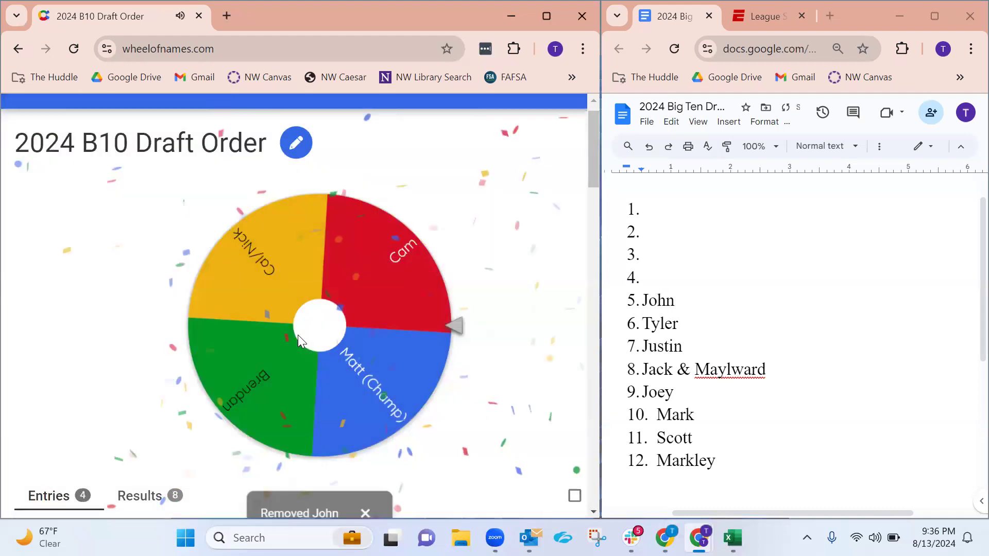
Step: Enter Cam at pick 4 and Matt at pick 3, removing Cam and Matt (Champ)
{"action": "left_click", "coordinate": [272, 333]}
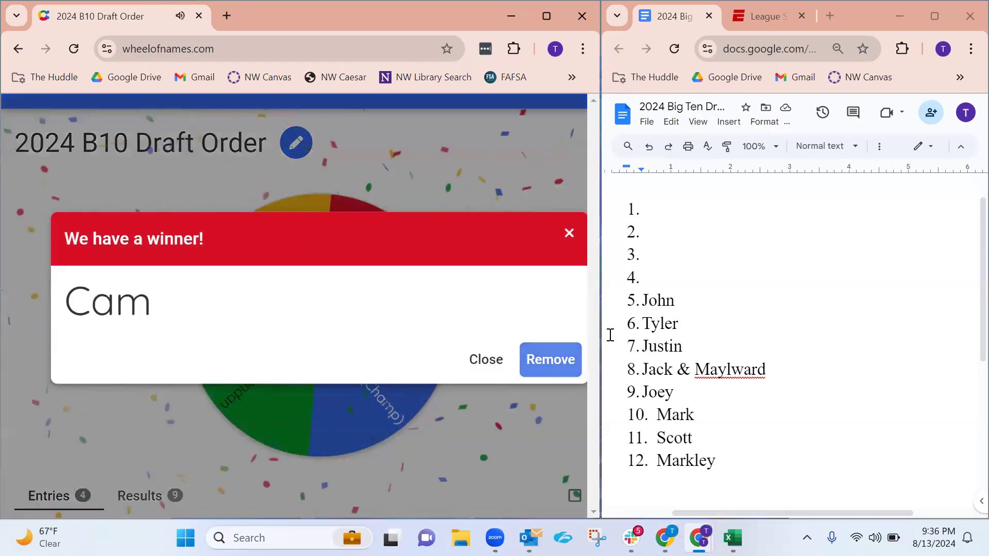
{"action": "left_click", "coordinate": [681, 275]}
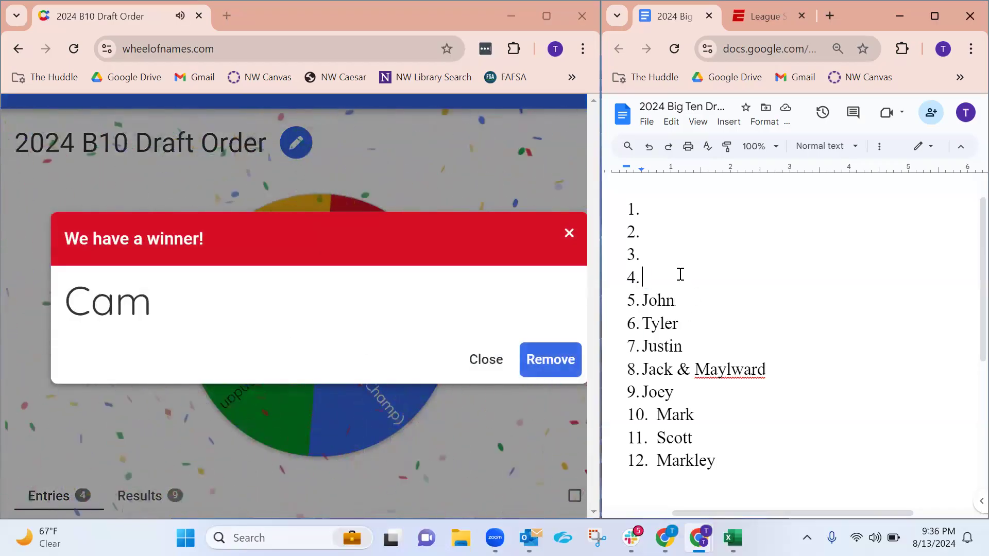
{"action": "type", "text": "Cam"}
{"action": "left_click", "coordinate": [663, 256]}
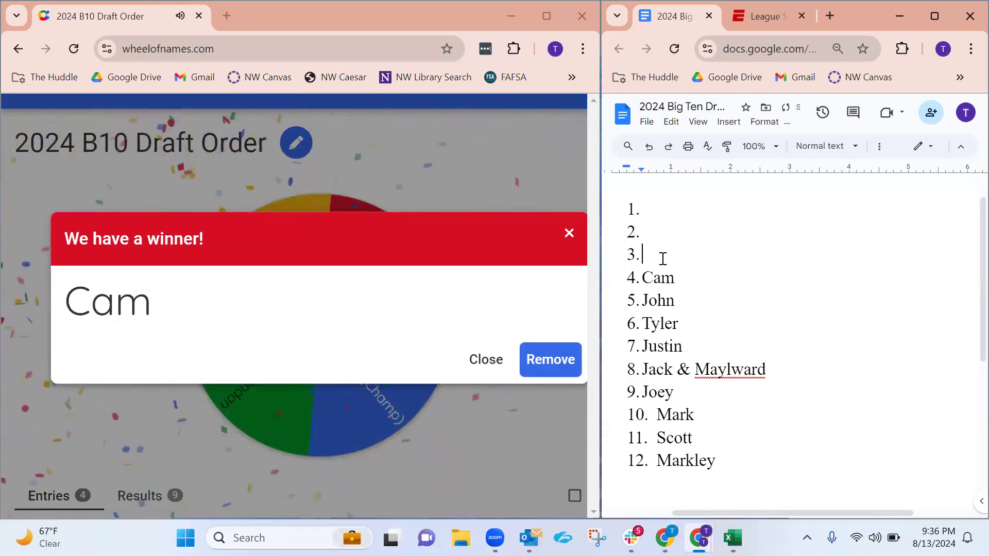
{"action": "left_click", "coordinate": [547, 359]}
{"action": "left_click", "coordinate": [369, 347]}
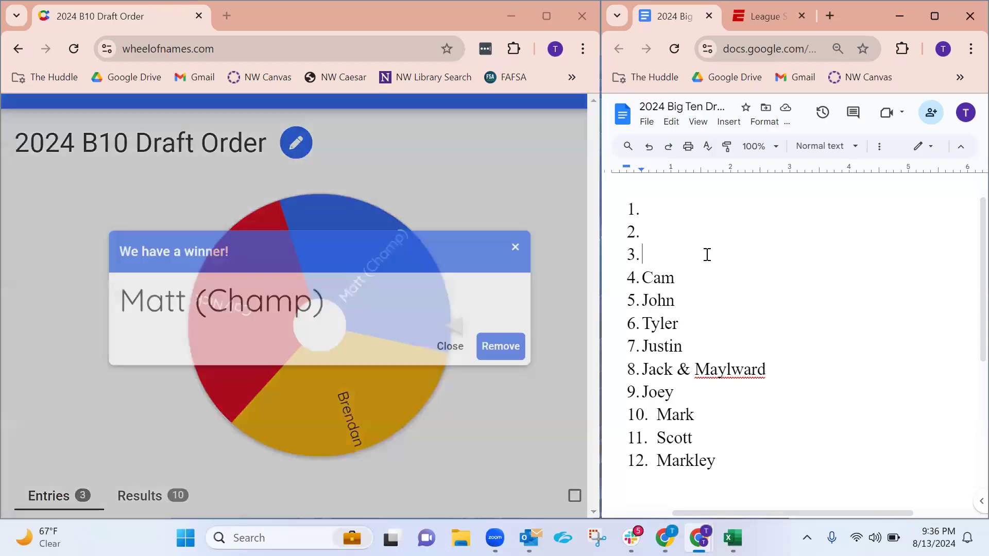
{"action": "type", "text": "Matt"}
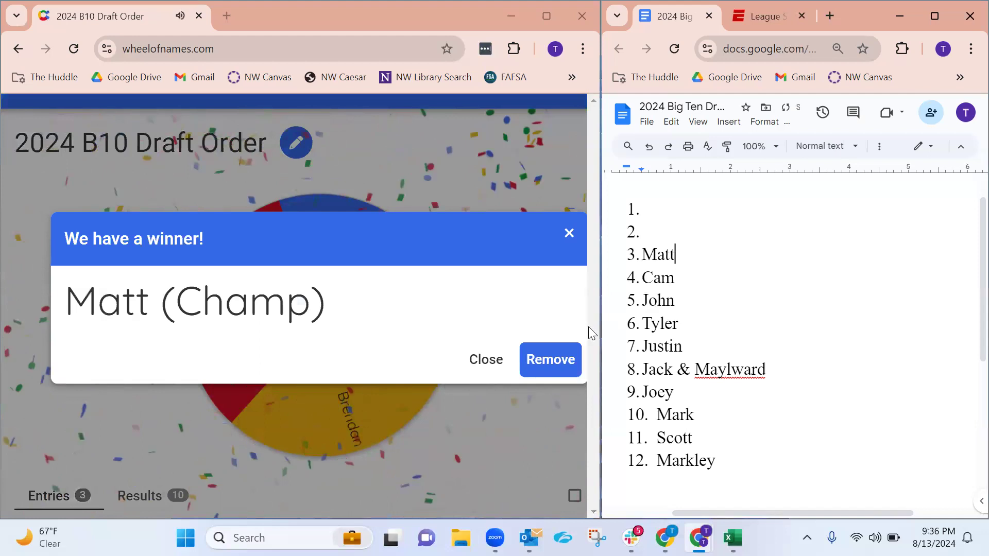
{"action": "left_click", "coordinate": [546, 362]}
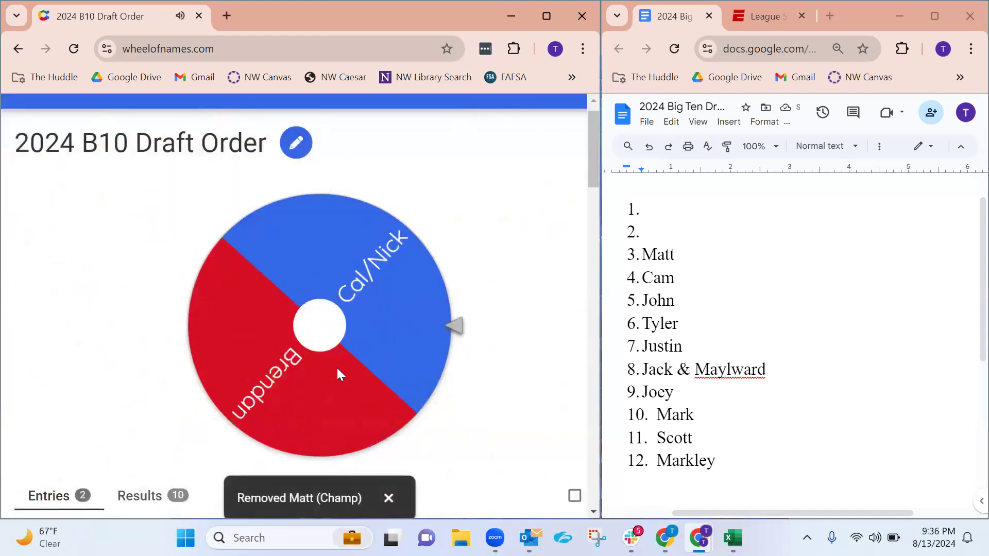
Step: Enter Cal/Nick at pick 2 and Brendan at pick 1, removing both to empty the wheel
{"action": "left_click", "coordinate": [337, 368]}
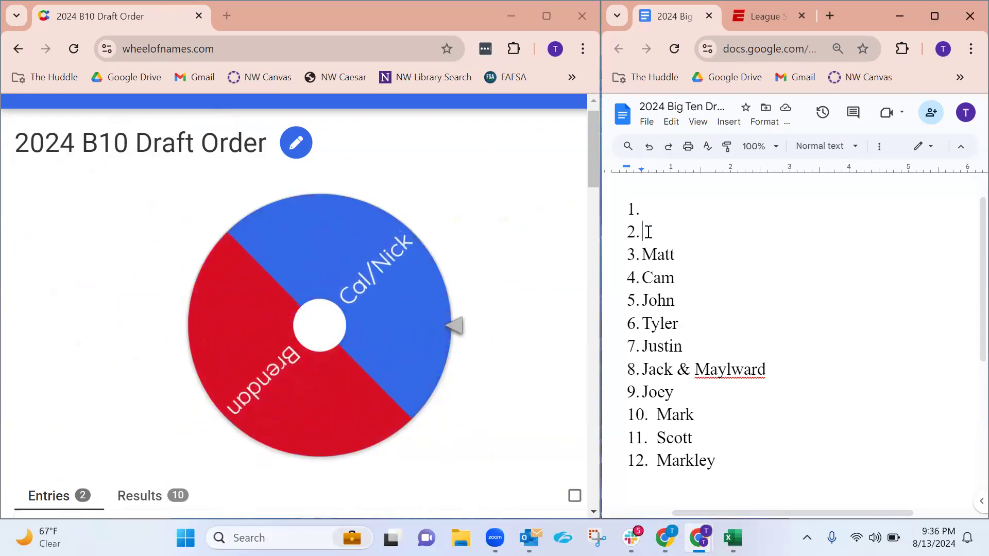
{"action": "type", "text": "Cal"}
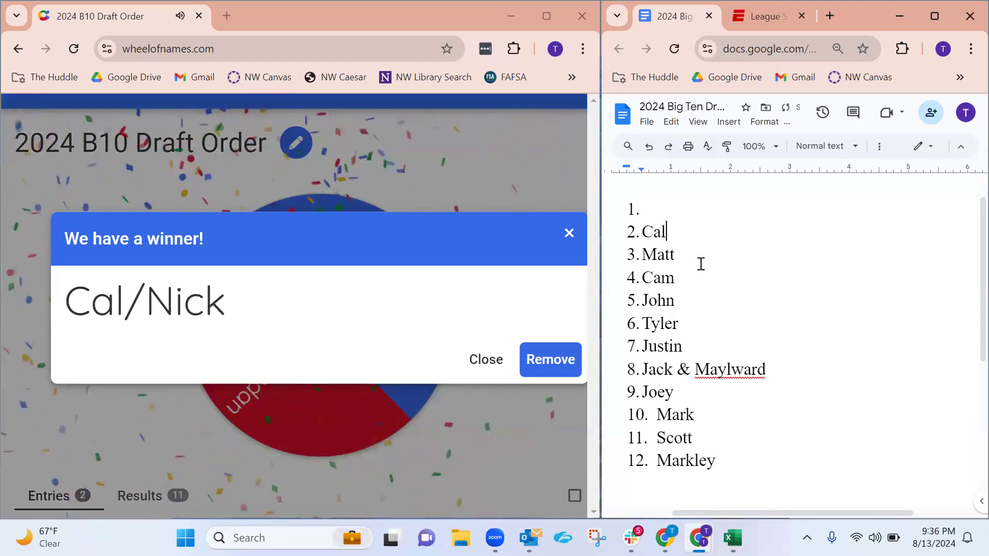
{"action": "type", "text": "/Nick"}
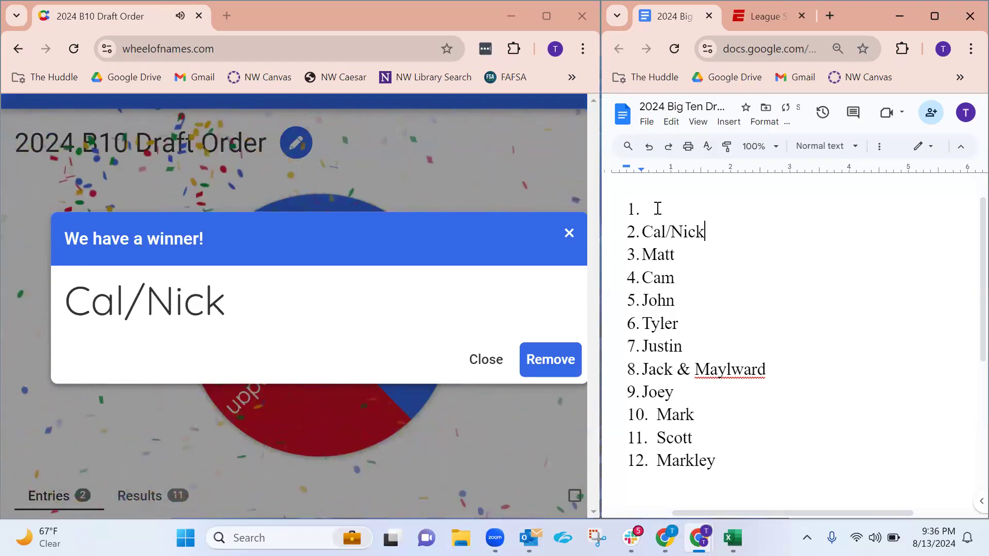
{"action": "left_click", "coordinate": [653, 208]}
{"action": "double_click", "coordinate": [653, 208]}
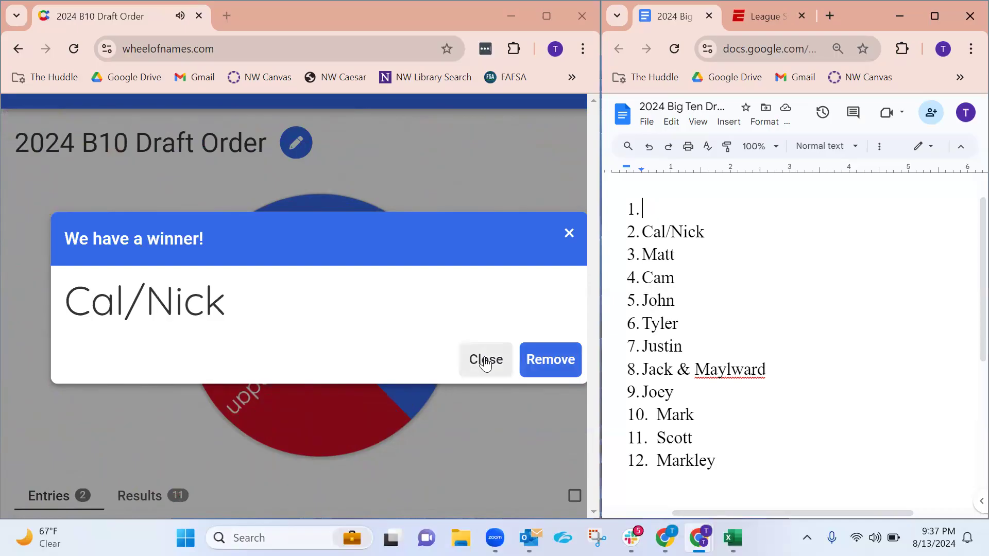
{"action": "left_click", "coordinate": [551, 360]}
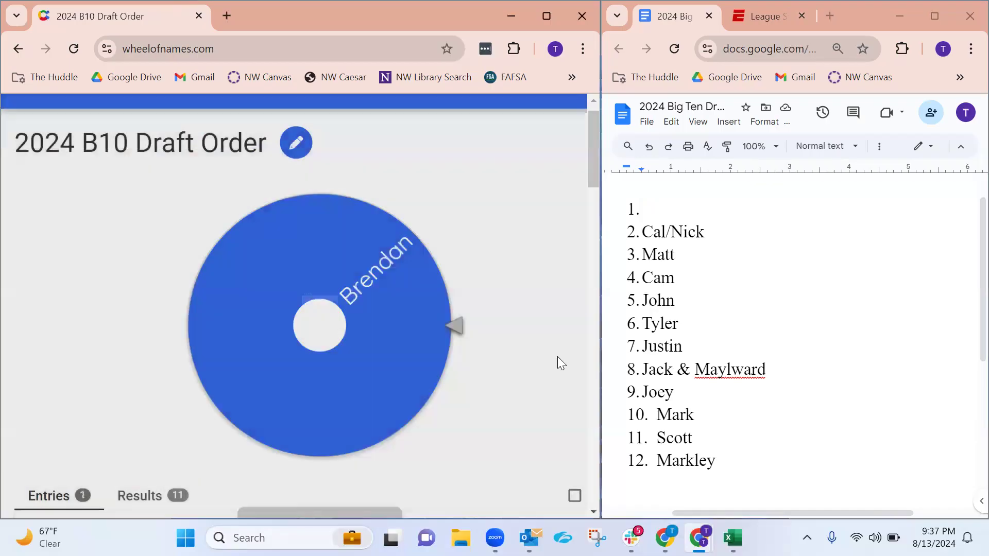
{"action": "left_click", "coordinate": [365, 334]}
{"action": "type", "text": "Brendan"}
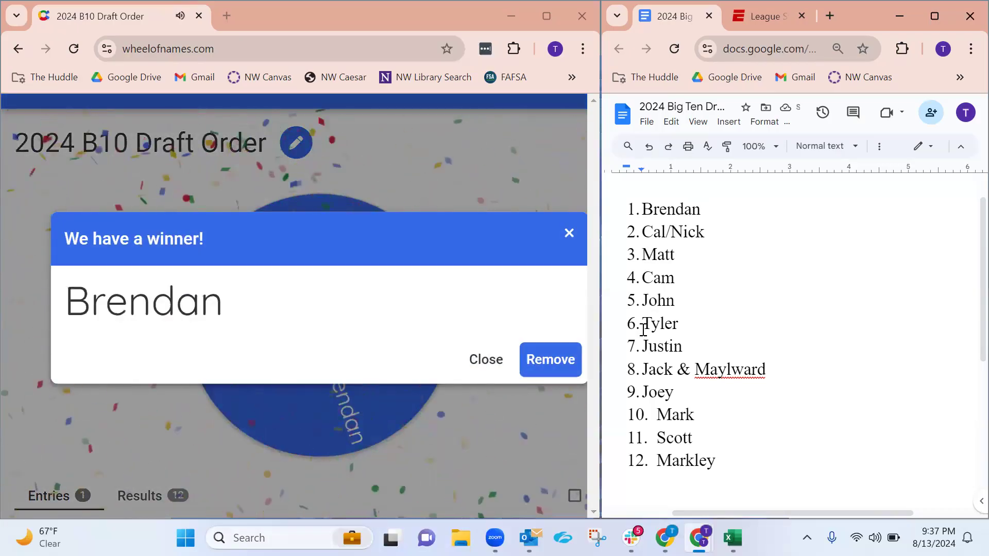
{"action": "left_click", "coordinate": [551, 359]}
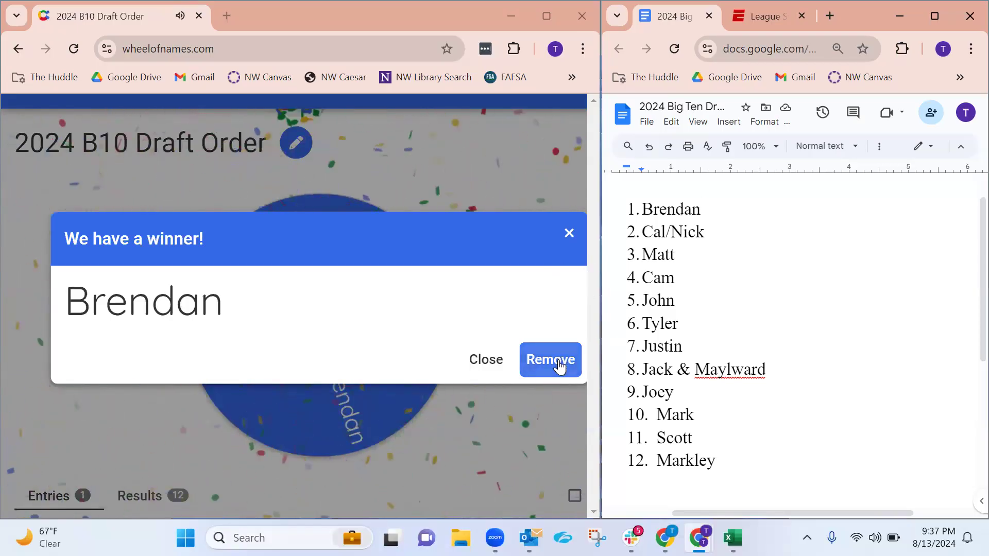
Step: Maximize the Google Docs window showing the finished twelve-name draft order
{"action": "key", "text": "Tab"}
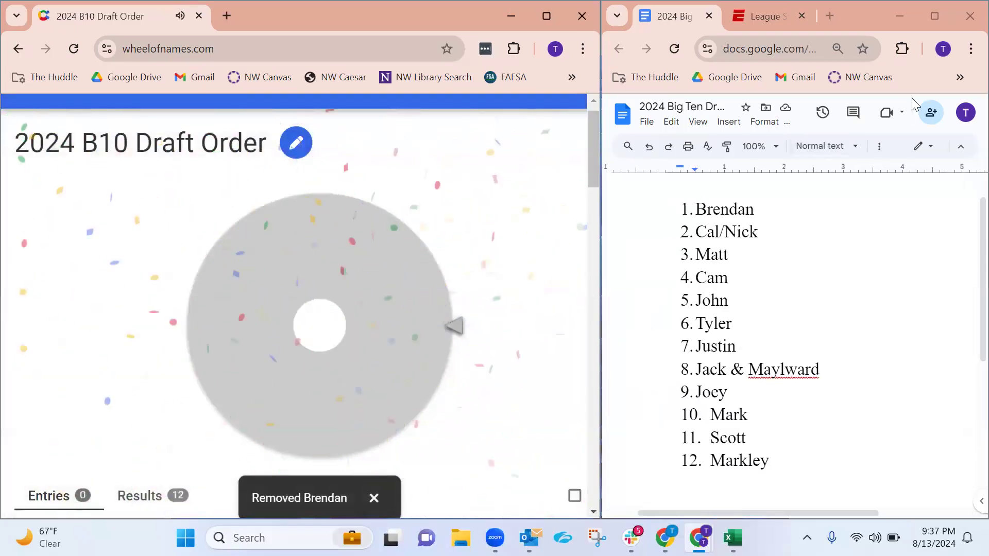
{"action": "left_click", "coordinate": [935, 20]}
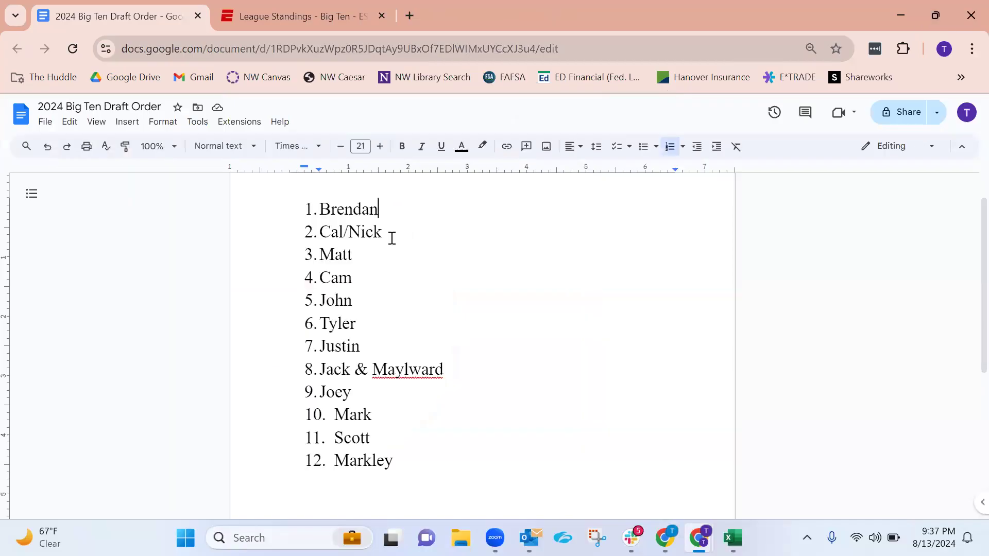